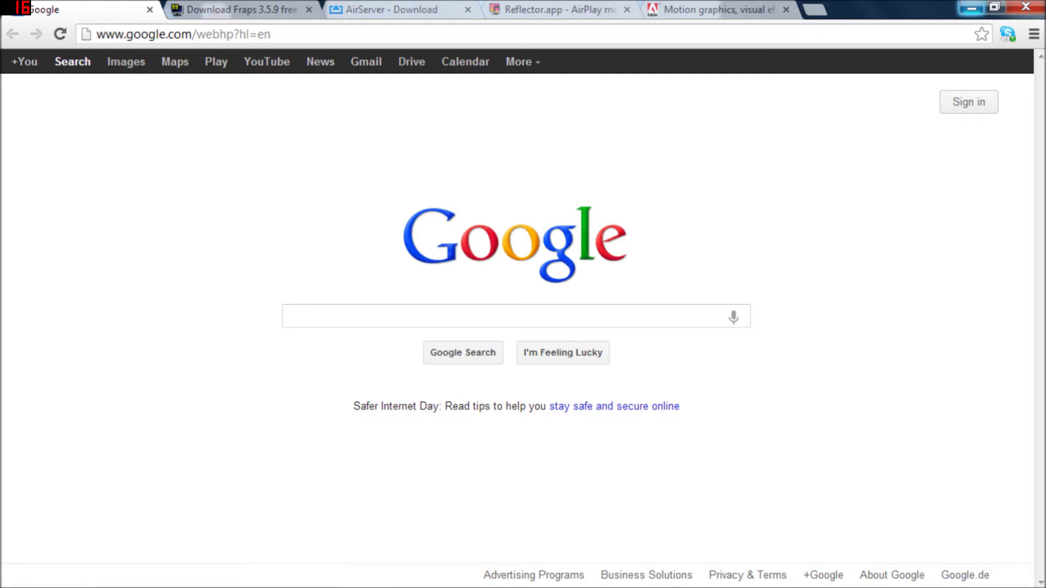
Step: Switch to the browser tab offering the Fraps 3.5.9 Setup download for Windows
left_click(240, 9)
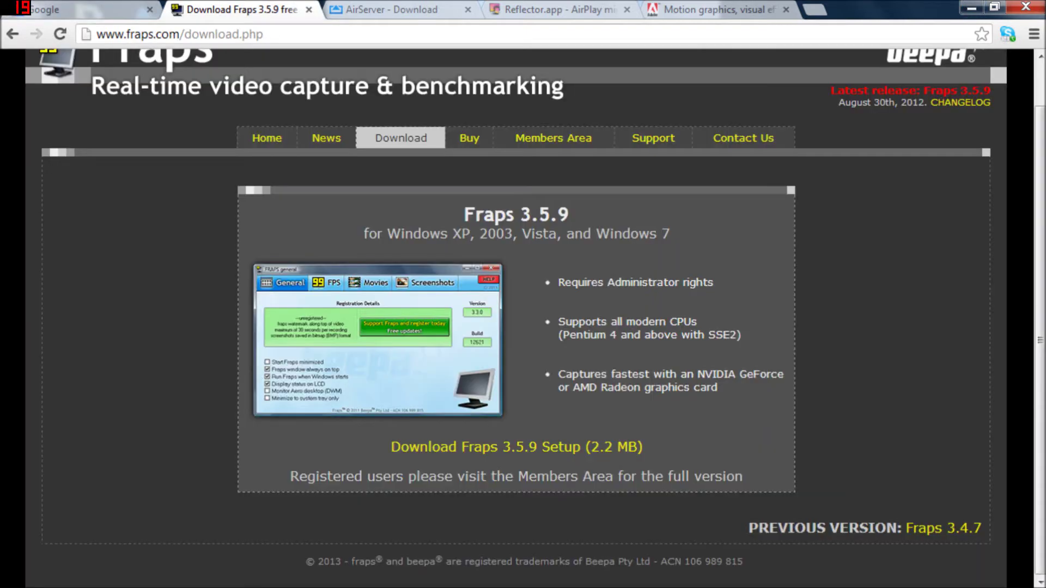
Step: Switch to the AirServer download tab listing the free 7-day PC trial of AirServer 1.1.5
scroll(218, 142, "up", 1)
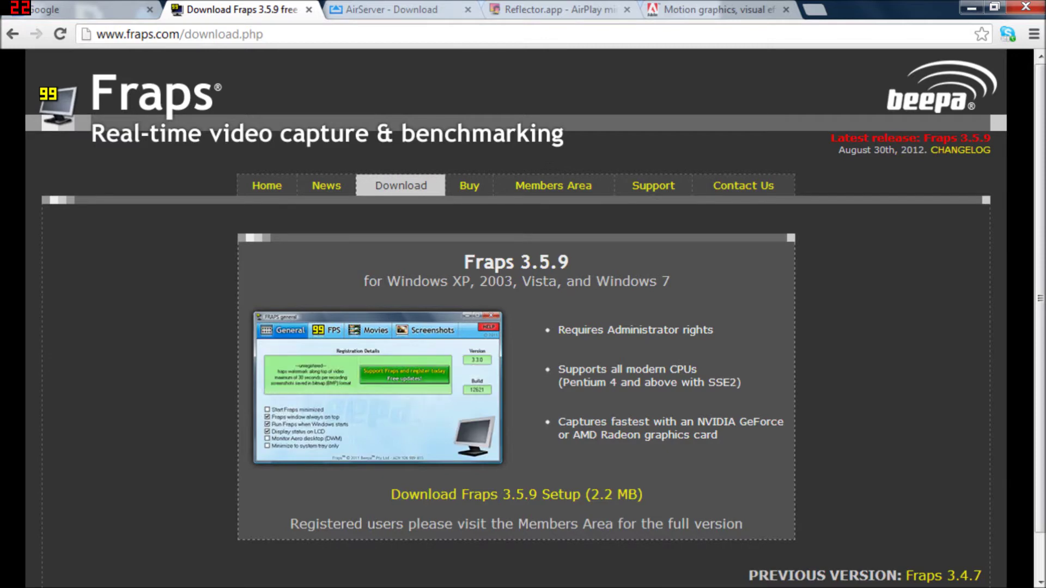
scroll(523, 316, "down", 1)
scroll(523, 316, "up", 1)
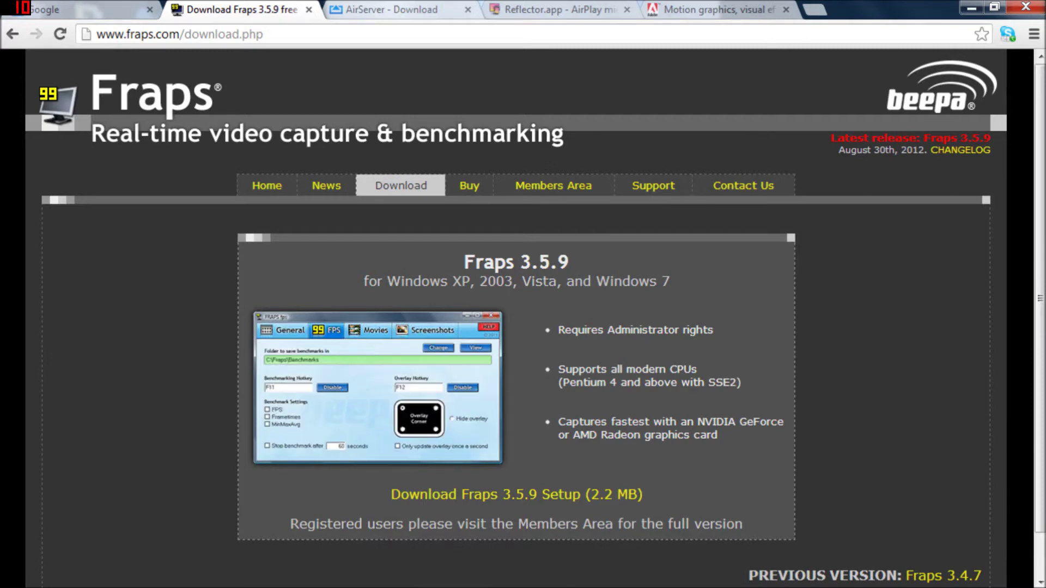
key("ctrl+Tab")
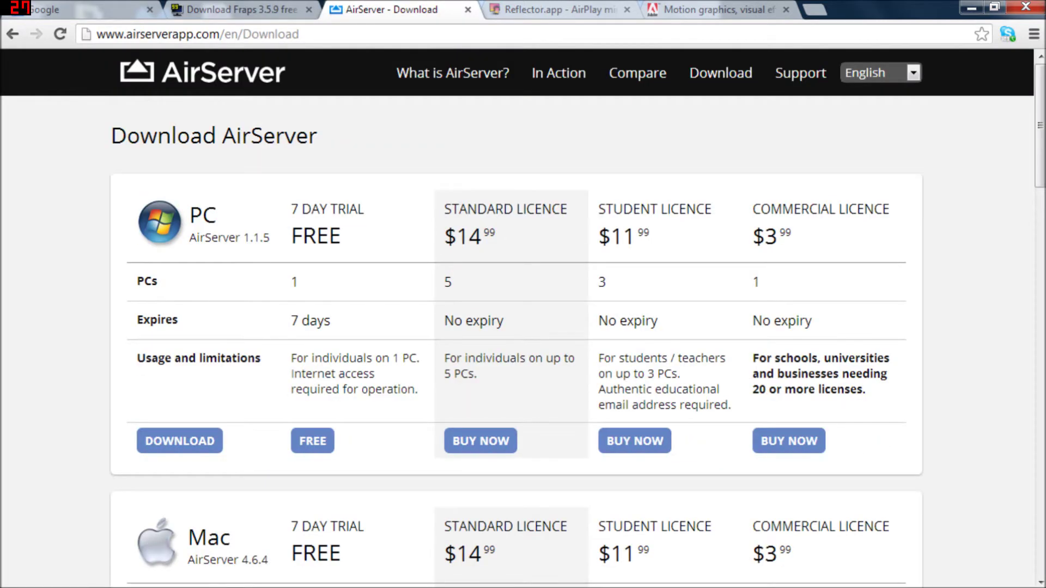
Step: Move on to the Reflector 1.2.3 tab at reflectorapp.com with its free trial download
scroll(523, 316, "down", 2)
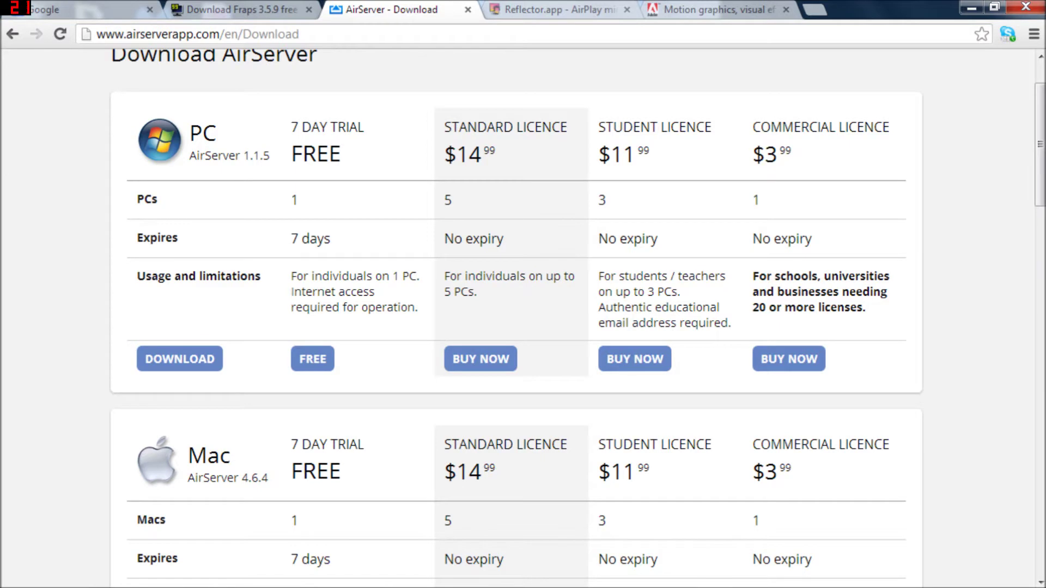
scroll(523, 316, "up", 2)
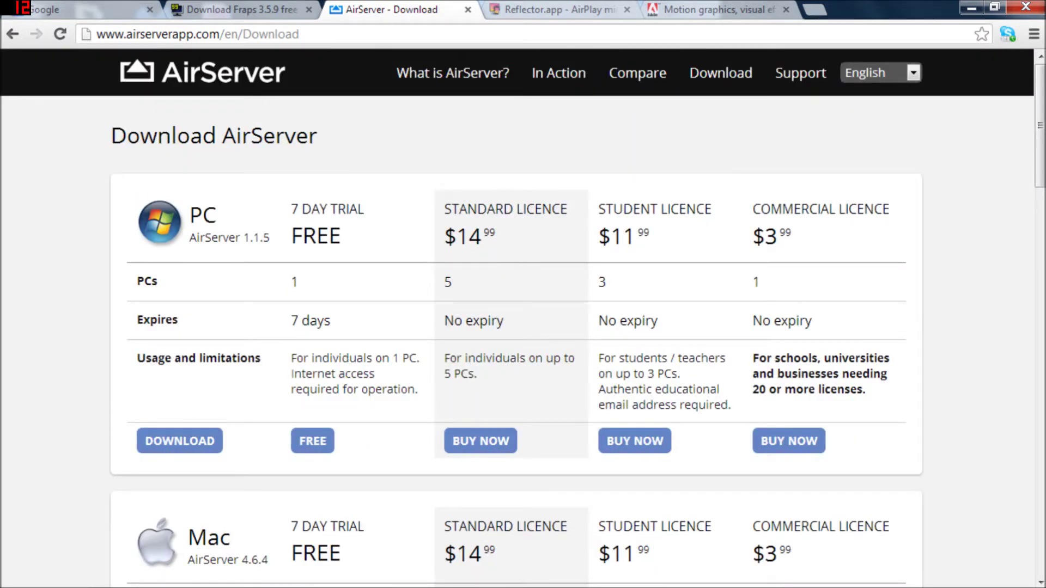
scroll(523, 317, "down", 2)
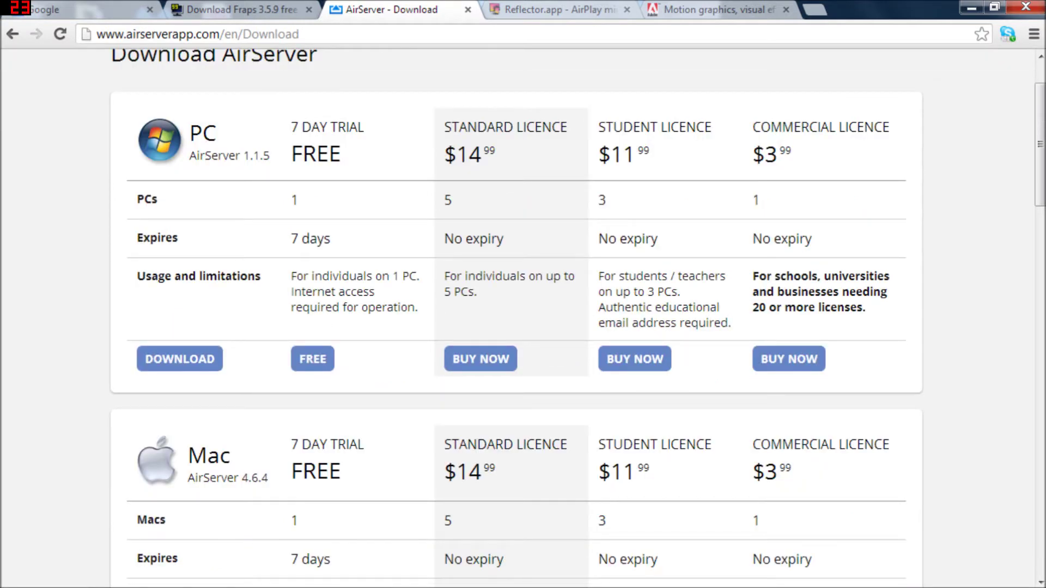
scroll(523, 316, "up", 2)
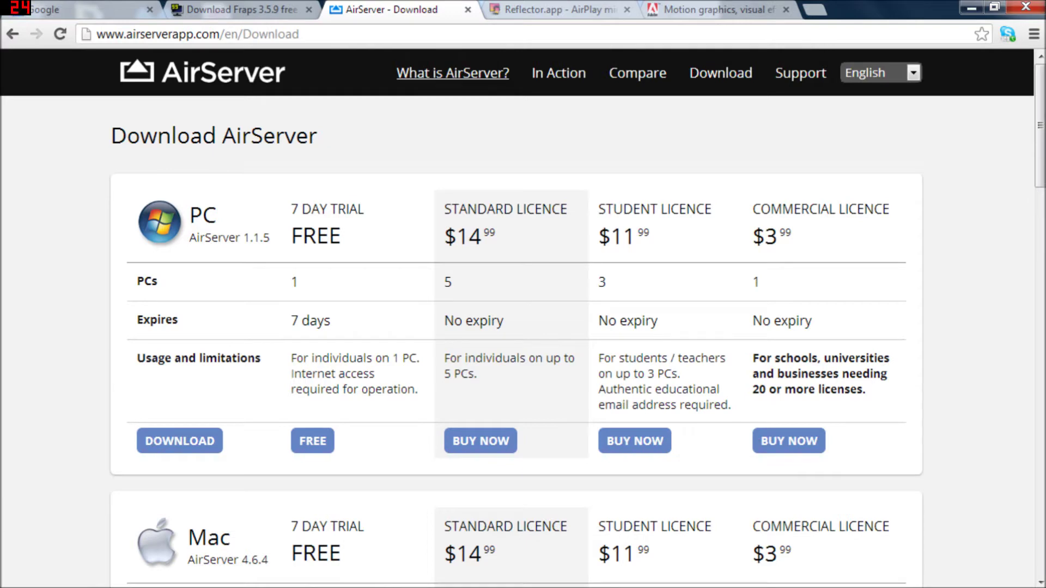
key("ctrl+Tab")
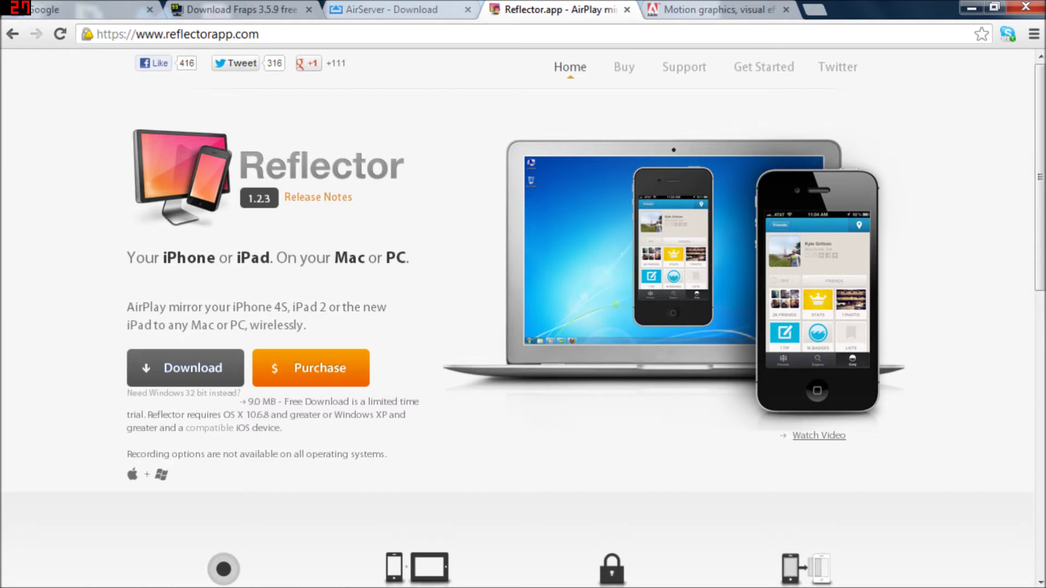
Step: Switch to the Adobe tab showing the After Effects CS6 Features page
key("ctrl+Tab")
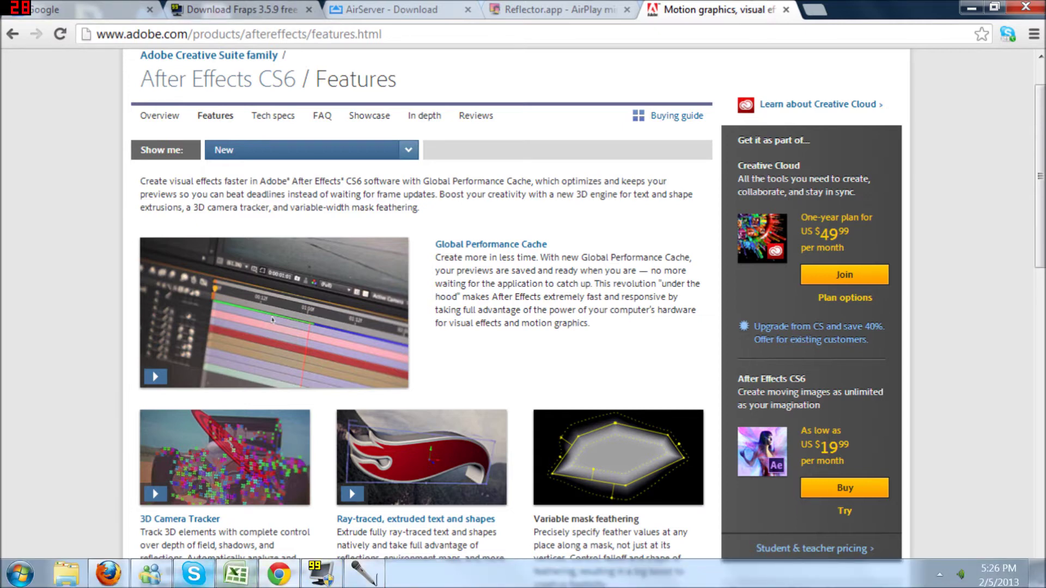
left_click(320, 573)
left_click_drag(218, 81, 314, 74)
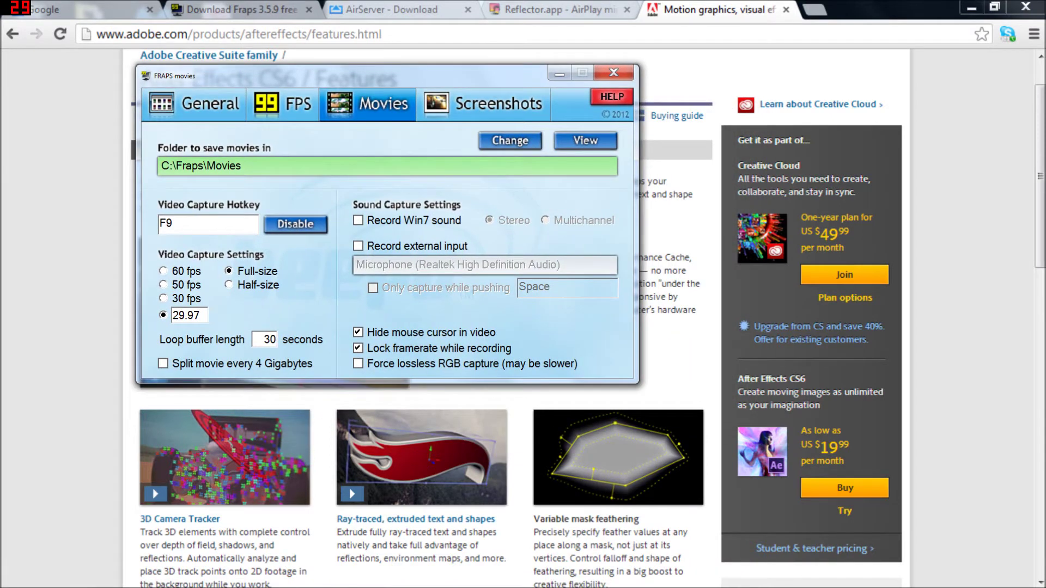
left_click(194, 104)
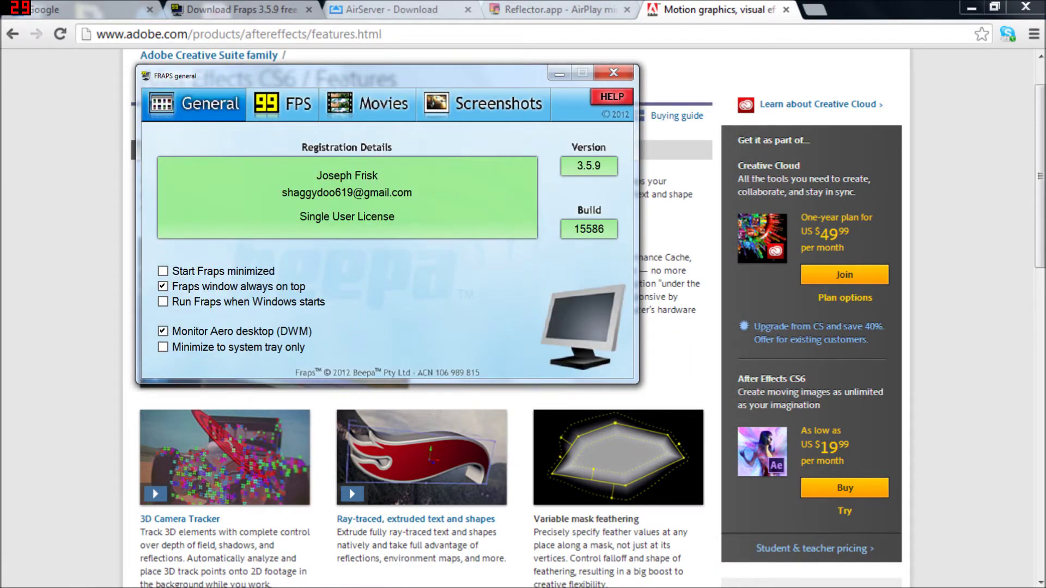
left_click(282, 104)
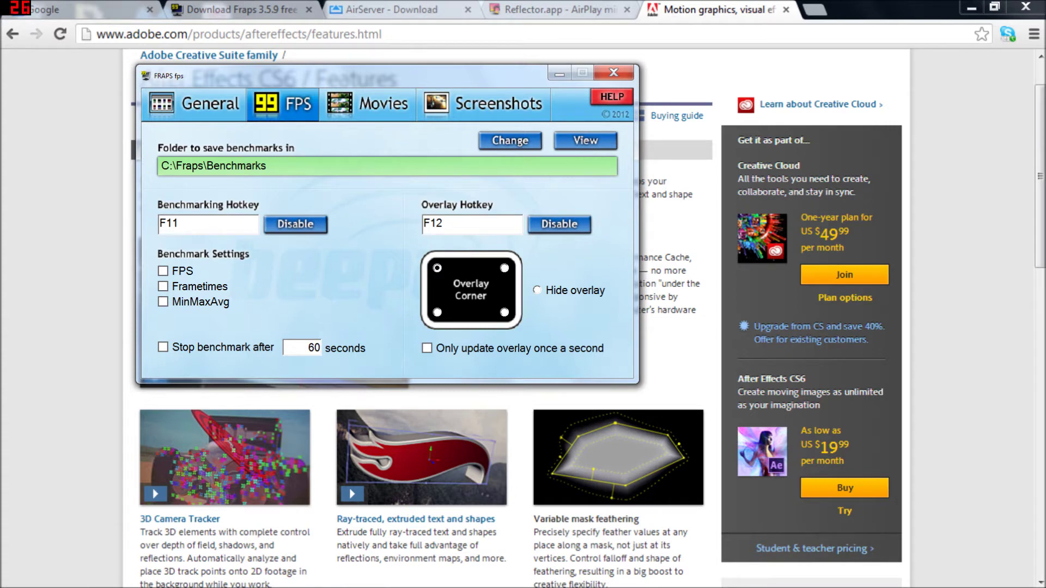
left_click(368, 103)
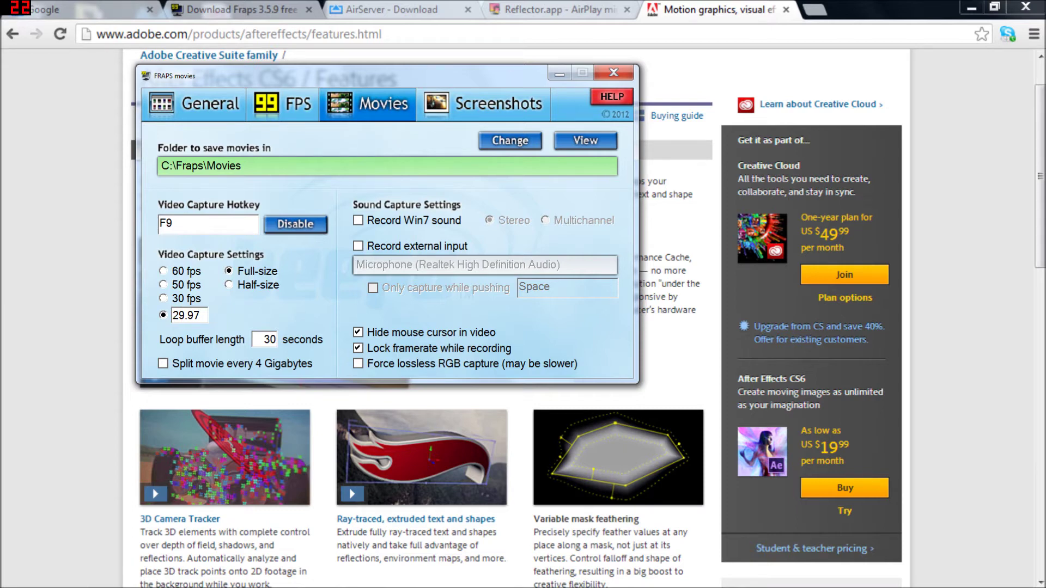
left_click(484, 103)
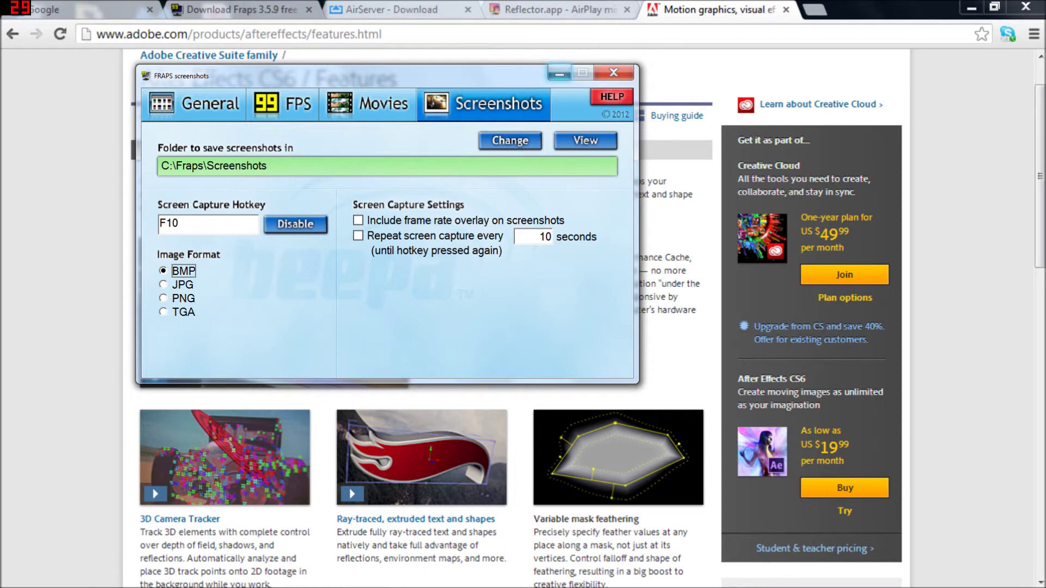
left_click(282, 103)
left_click(368, 104)
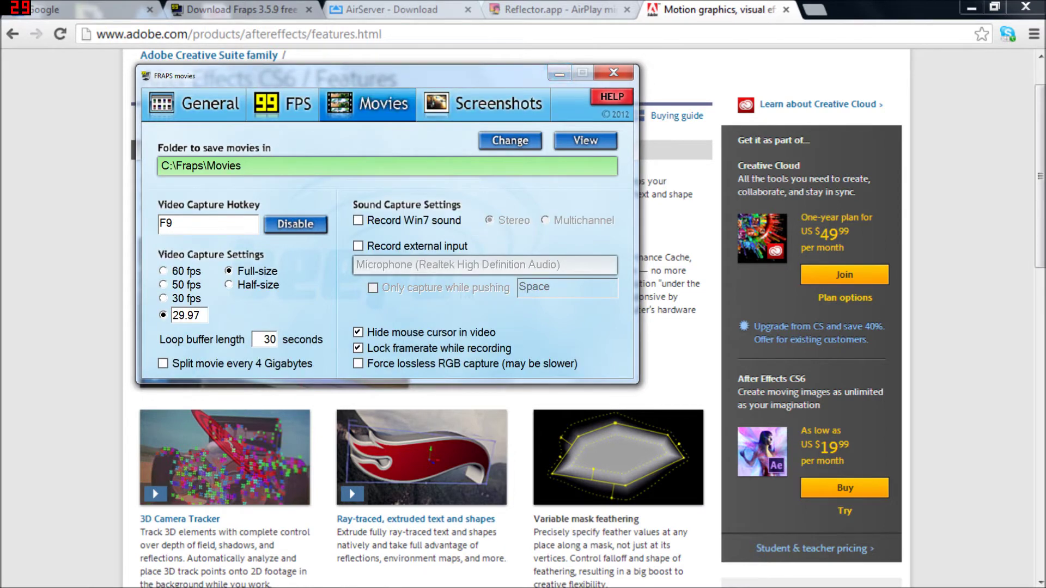
left_click(559, 72)
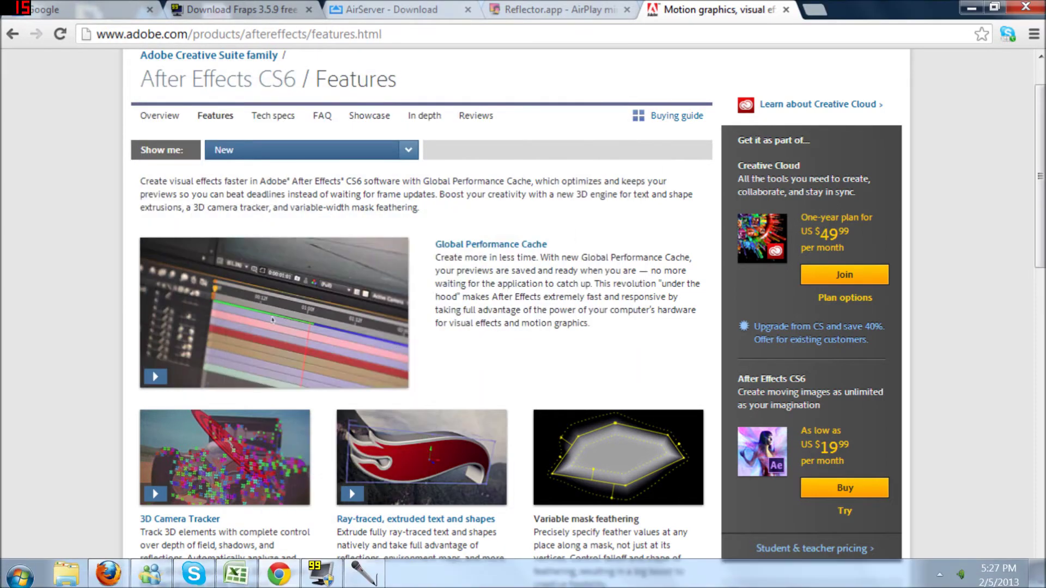
Step: Launch AirServer from its folder in the Start menu's program list
left_click(940, 575)
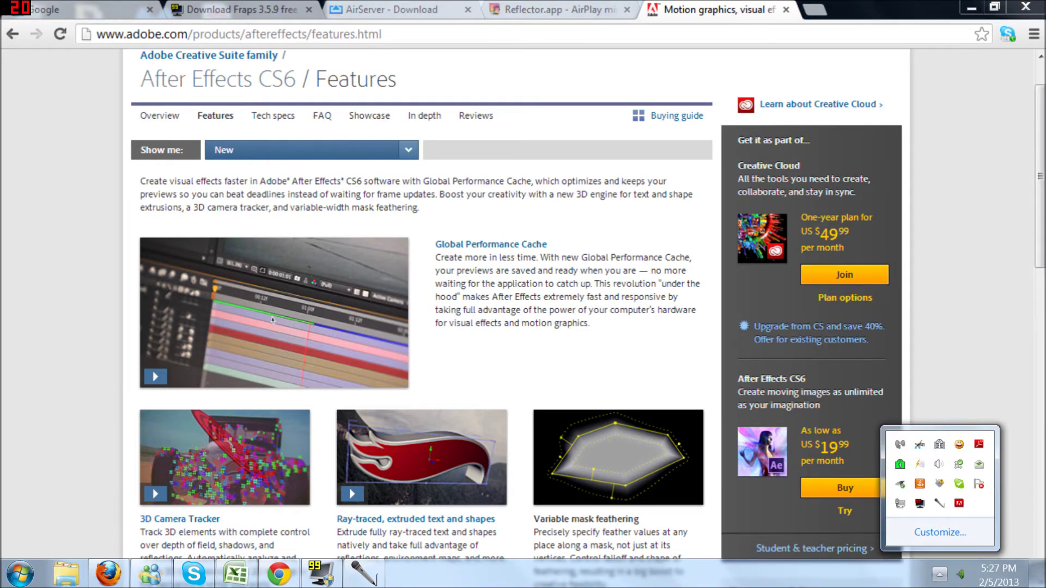
left_click(21, 575)
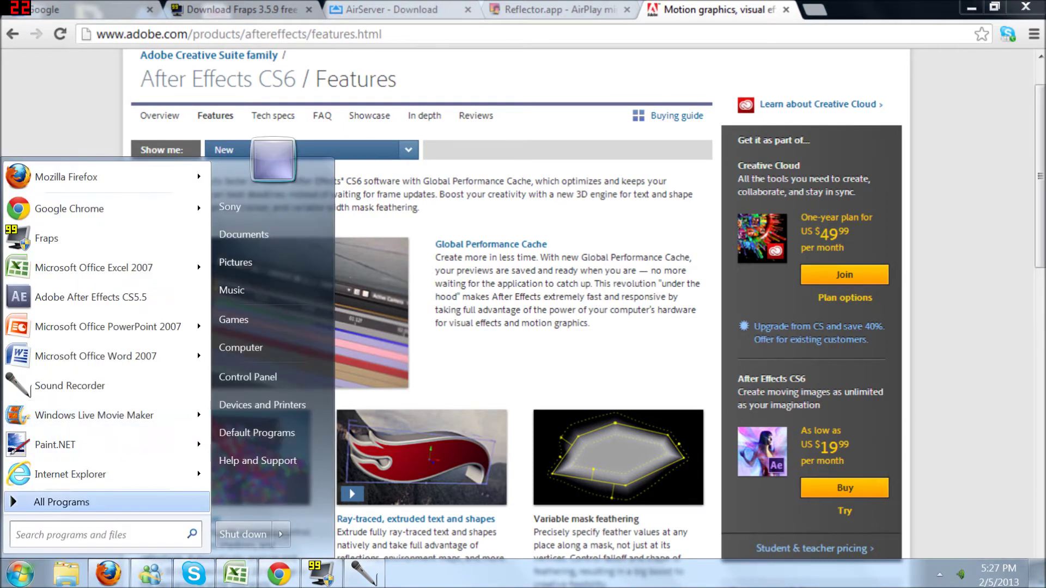
key("Return")
key("Down")
key("Down")
key("Down")
key("Down")
key("Return")
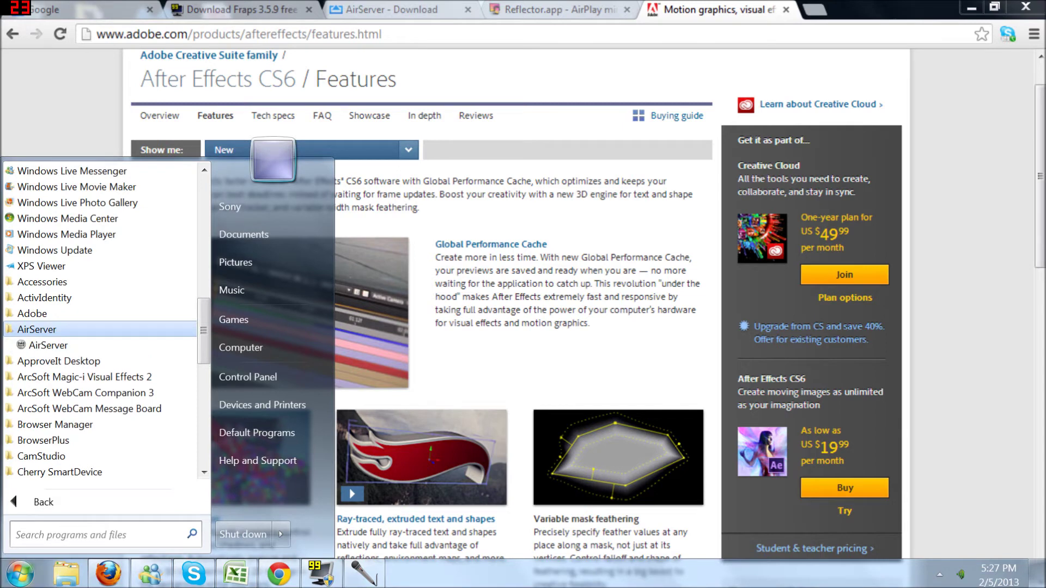
key("Down")
key("Return")
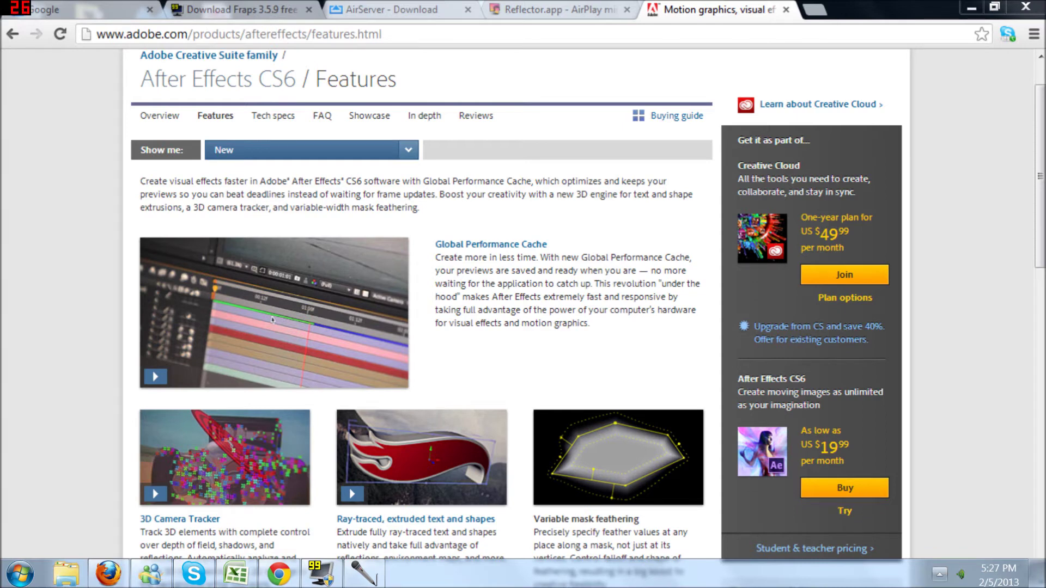
Step: Open AirServer's Settings from its icon in the hidden notification area
left_click(939, 574)
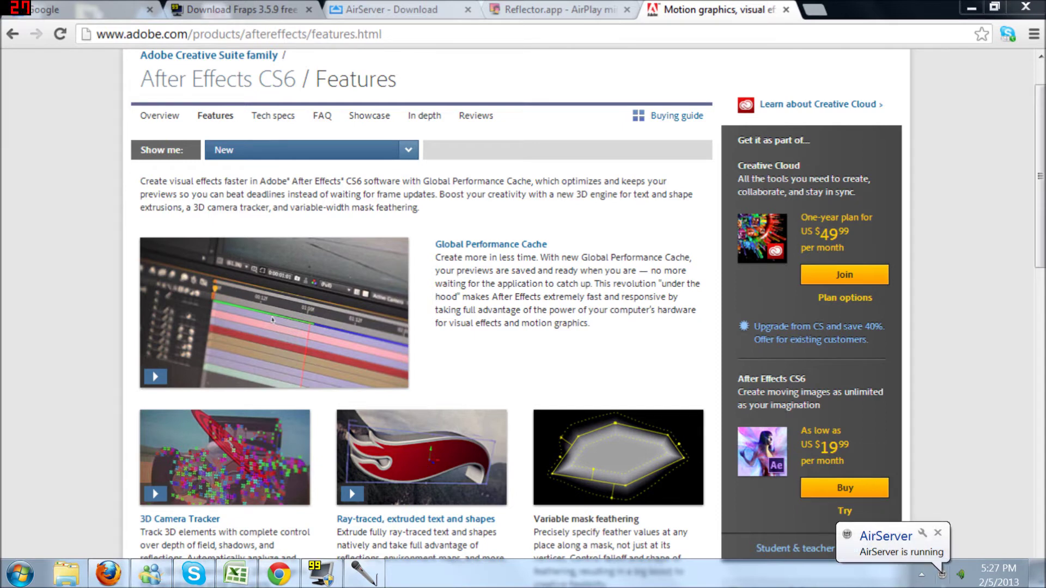
right_click(943, 572)
key("Escape")
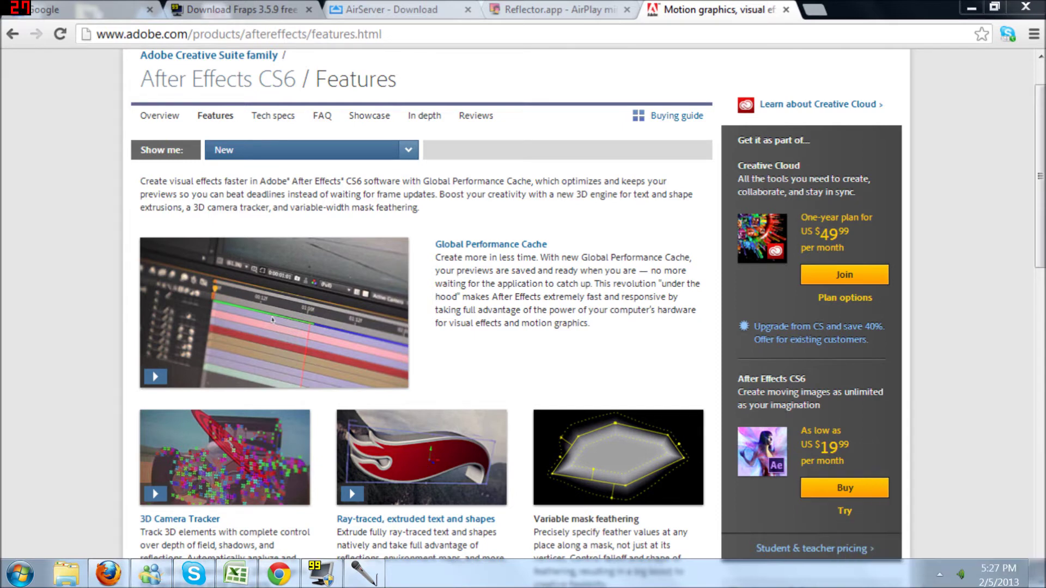
left_click(940, 574)
right_click(919, 505)
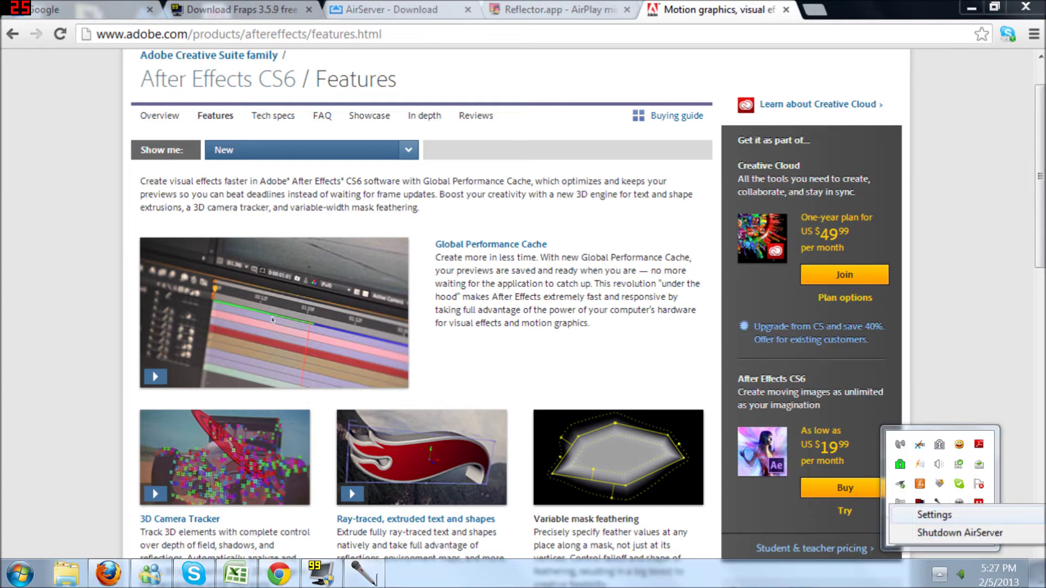
left_click(935, 517)
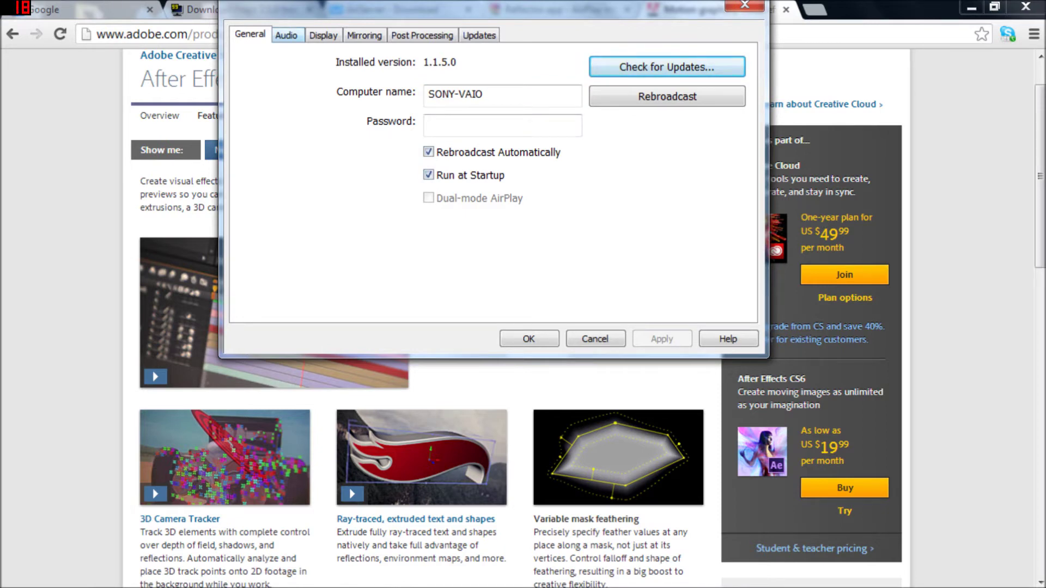
Step: Review the Audio, Display and Mirroring tabs, keeping Optimize for at 720p (1080x720)
left_click(286, 34)
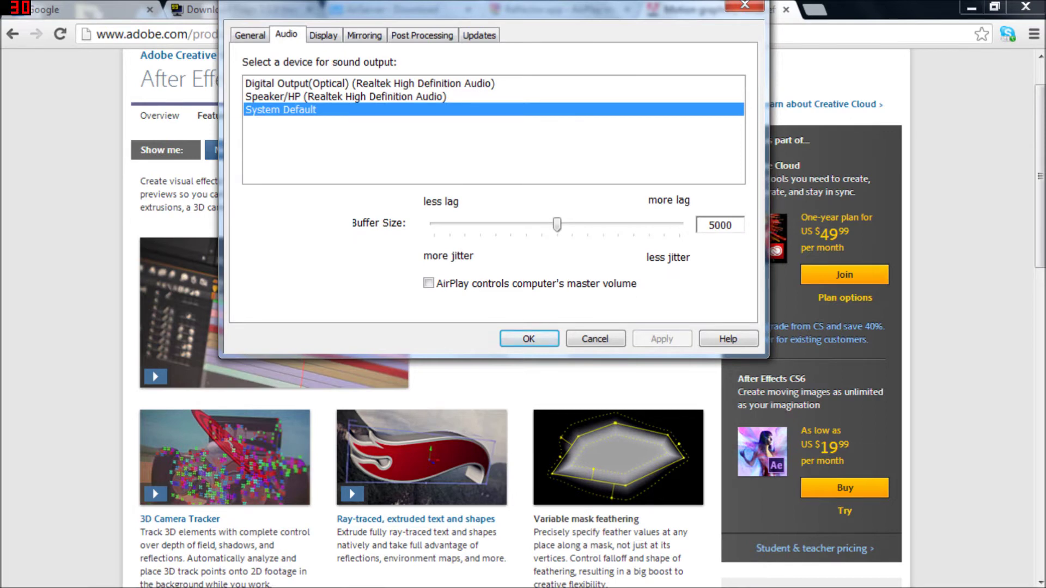
left_click(323, 35)
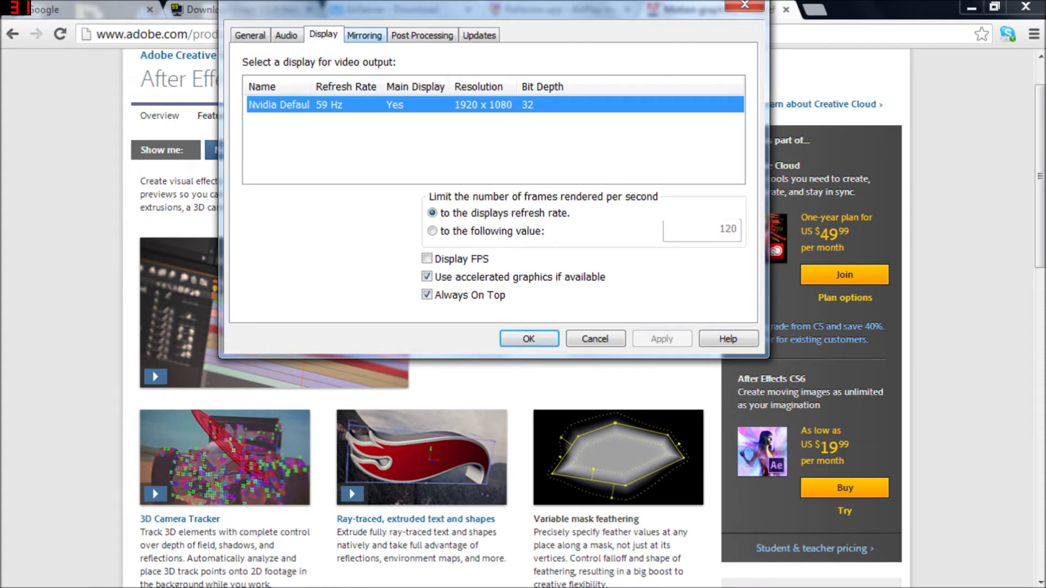
left_click(364, 35)
key("alt+Down")
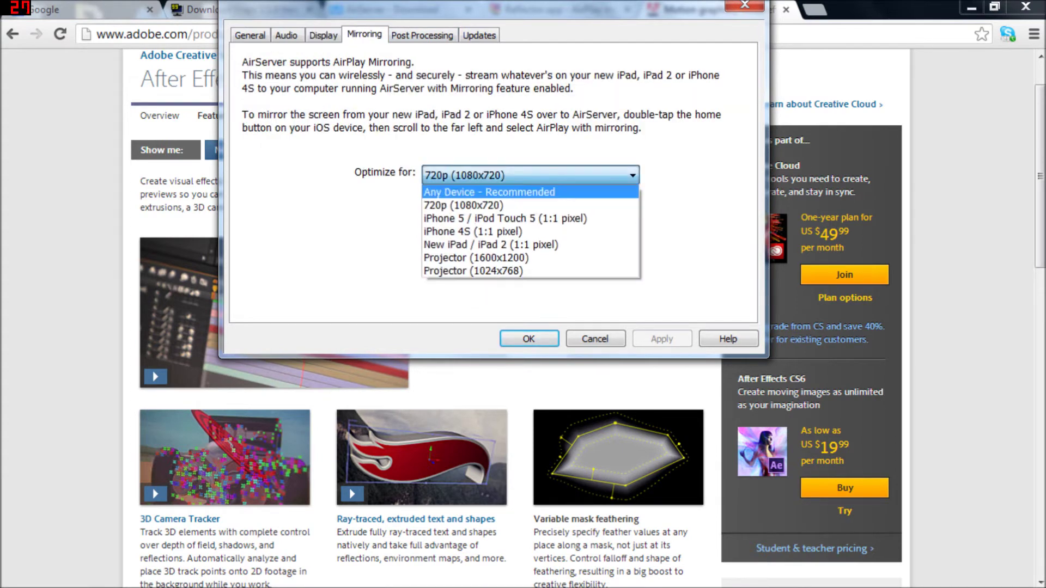
key("Down")
key("Up")
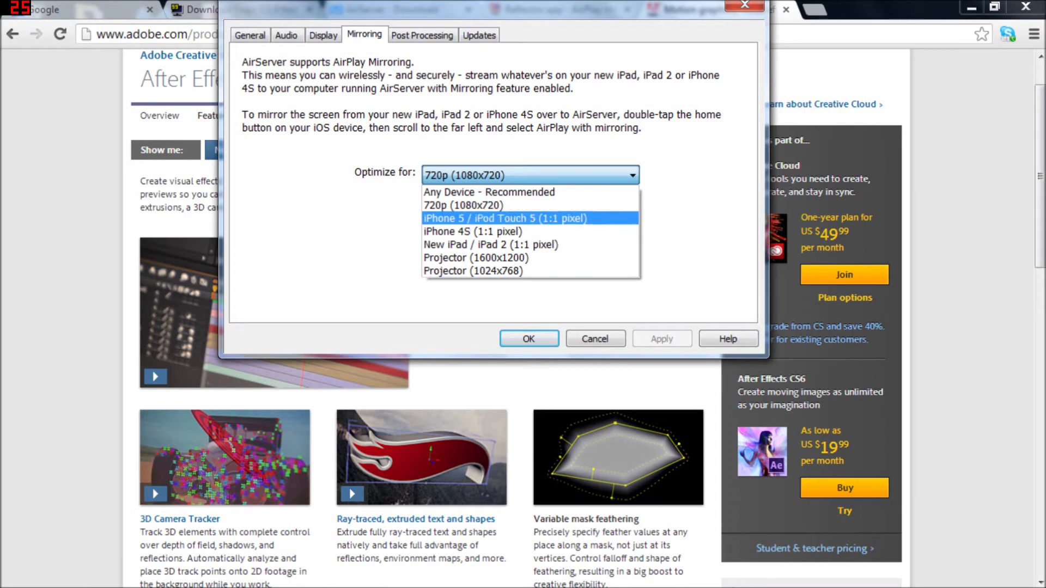
key("Down")
key("Down")
key("Down")
key("Down")
key("Up")
key("Up")
key("Up")
key("Up")
key("Up")
key("Return")
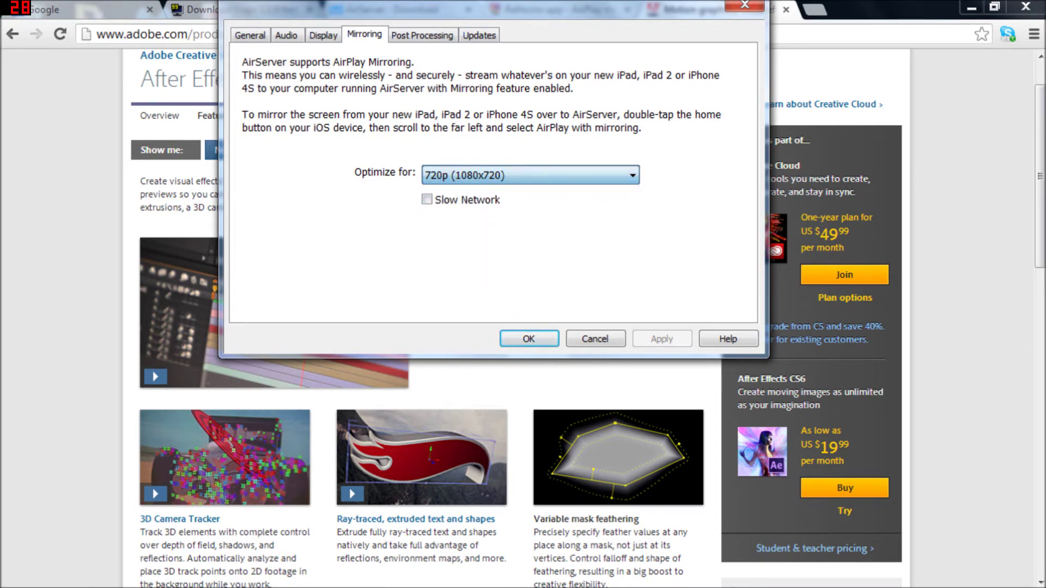
Step: Check the Post Processing and Updates tabs, then close the AirServer settings
key("ctrl+Tab")
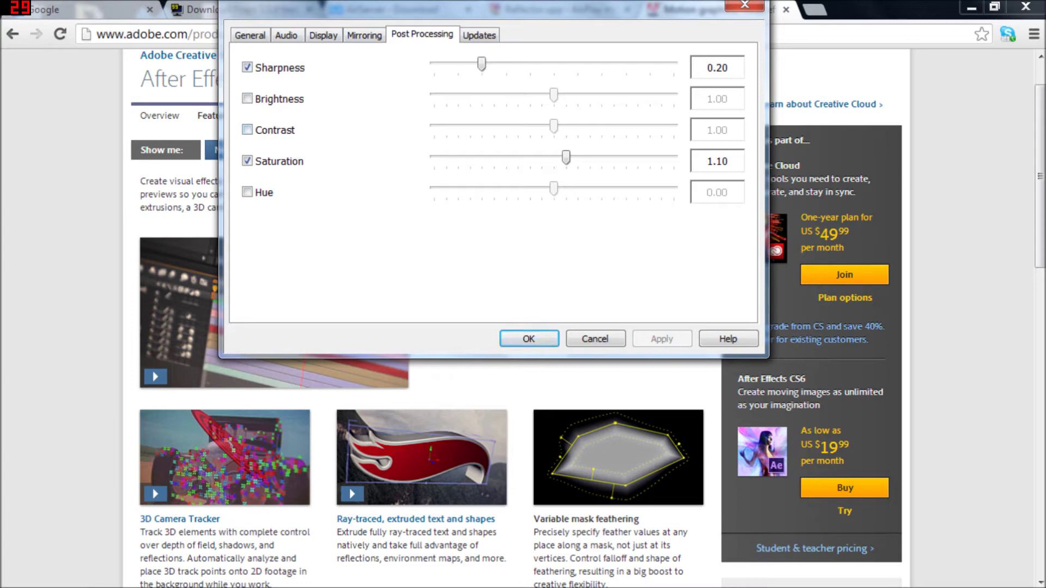
key("ctrl+Tab")
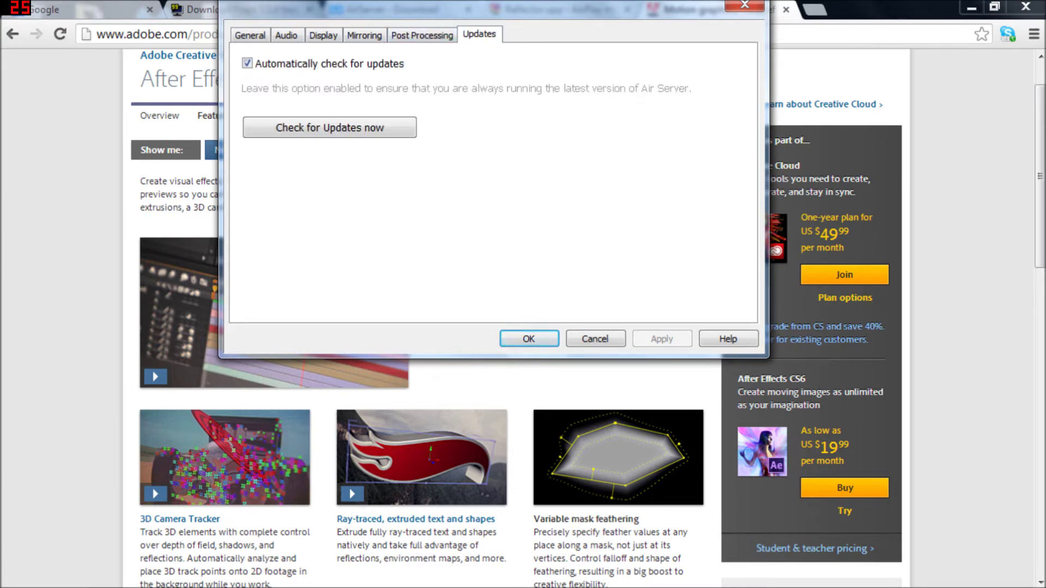
key("ctrl+shift+Tab")
key("ctrl+shift+Tab")
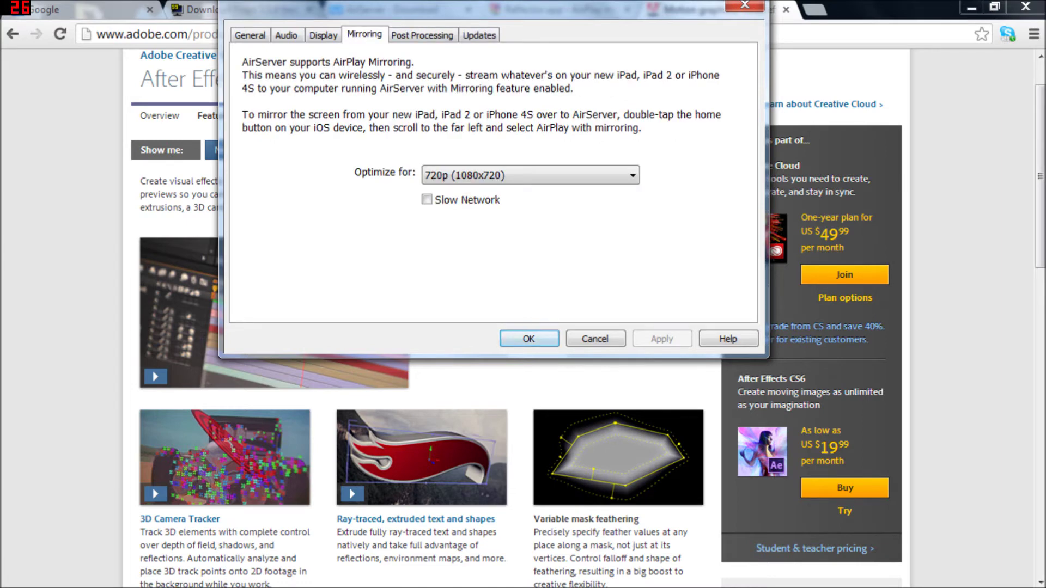
key("Return")
key("super+b")
key("Return")
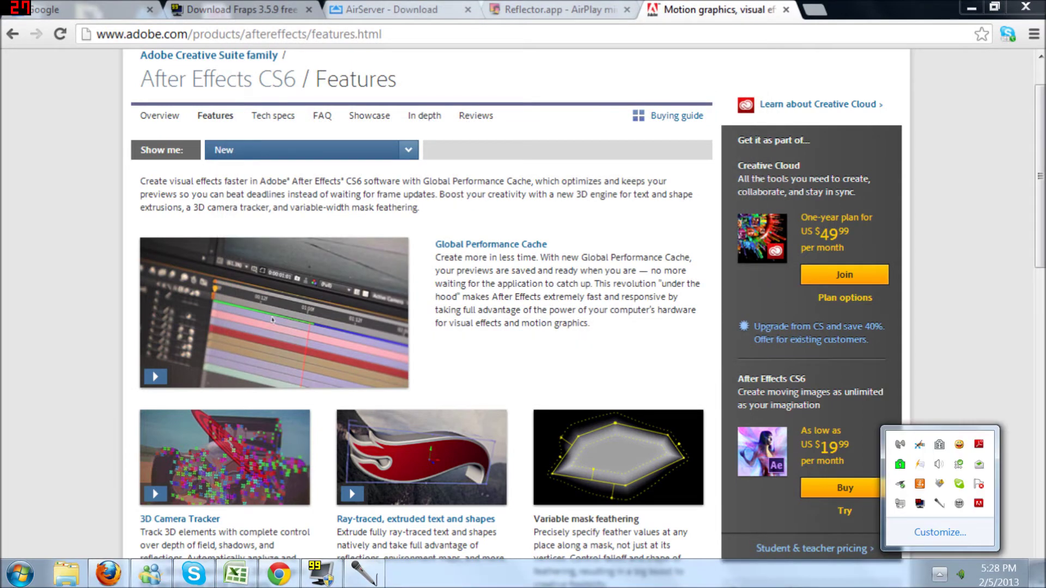
Step: Open the AirServer mirroring window from its tray icon to show the iPhone's Clash of Clans game
key("Up")
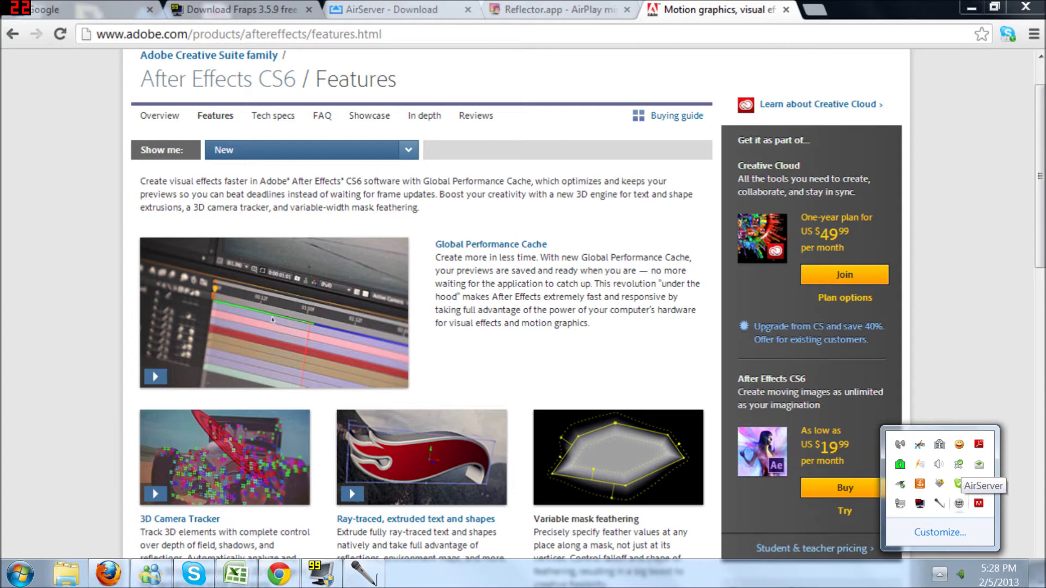
key("Return")
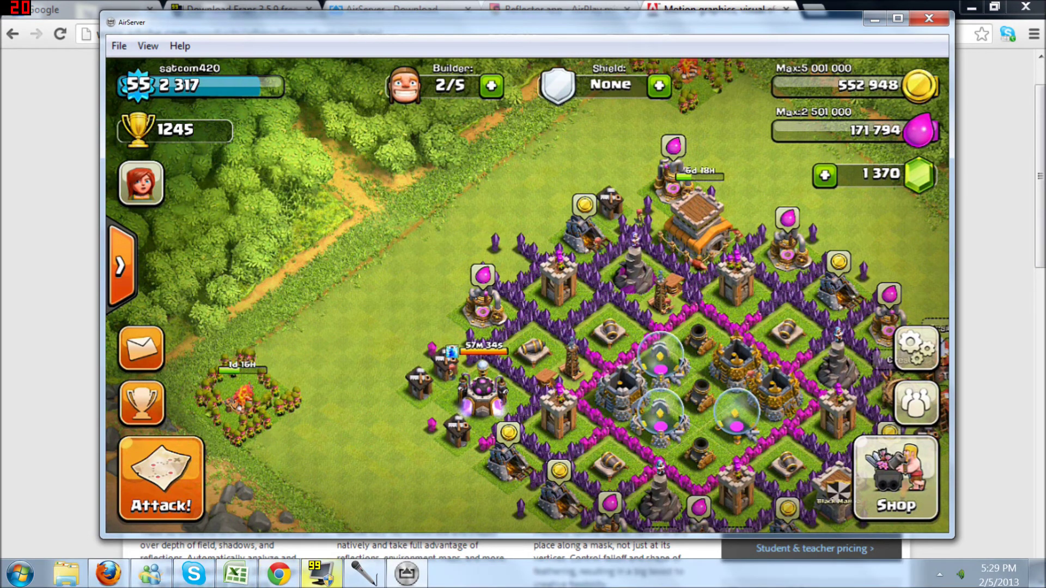
Step: Bring up the Fraps Movies settings, saving captures to C:\Fraps\Movies
left_click(315, 572)
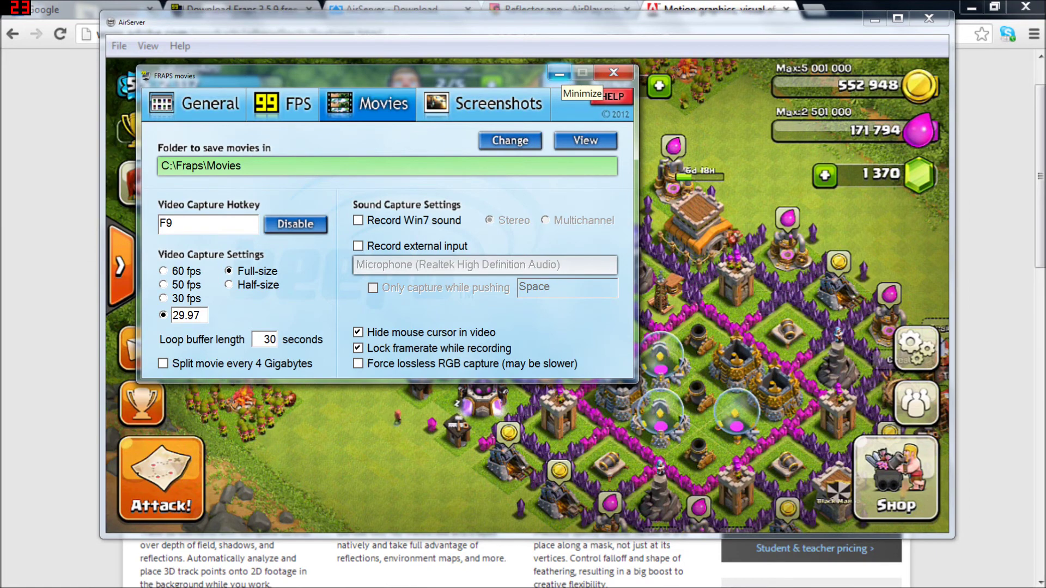
Step: Minimize the Fraps settings window and then the AirServer mirroring window
left_click(560, 73)
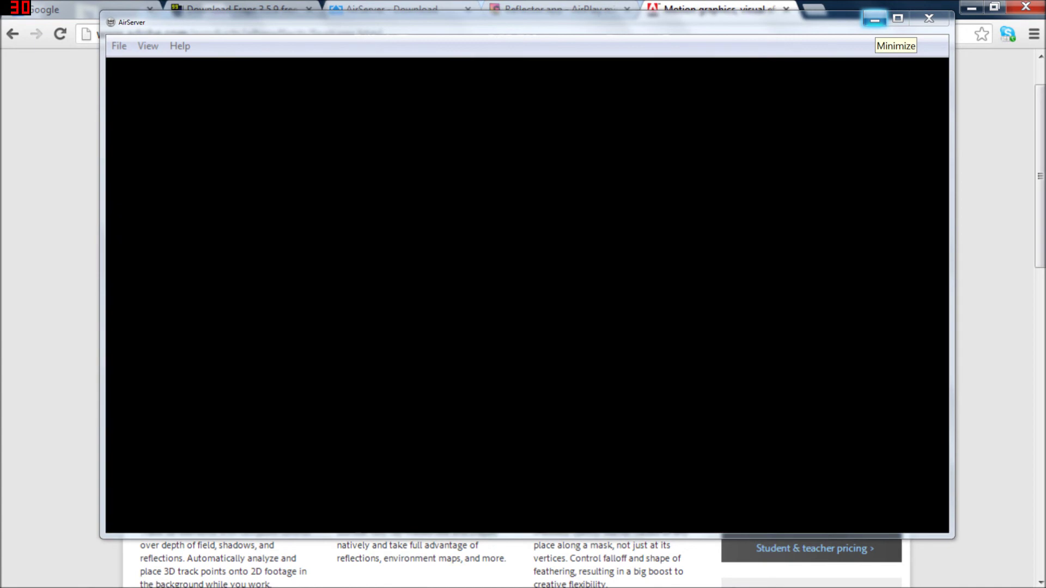
left_click(875, 20)
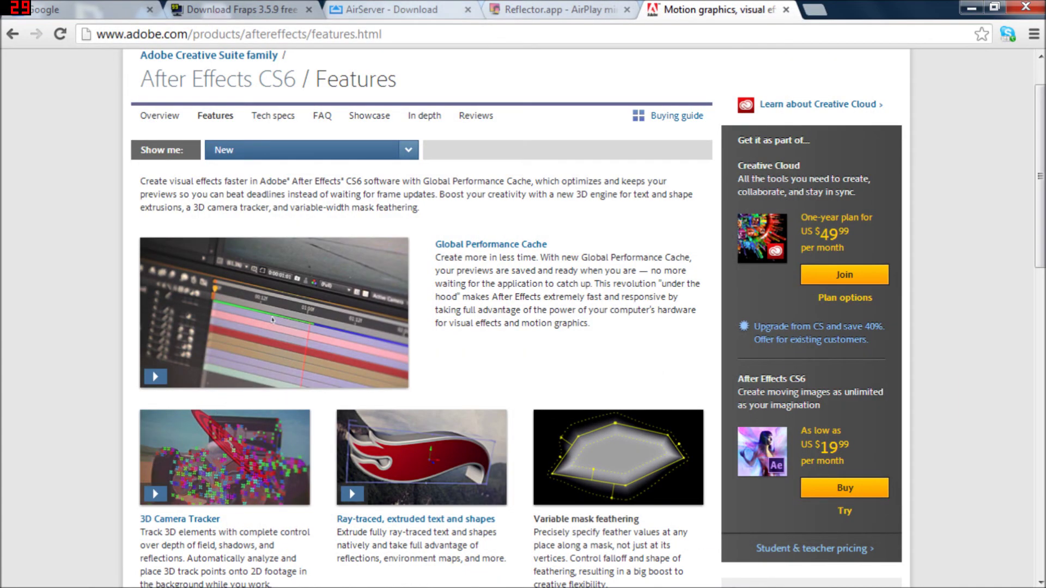
Step: Restore and close the AirServer mirroring window, then dismiss the hidden tray icons
left_click(406, 574)
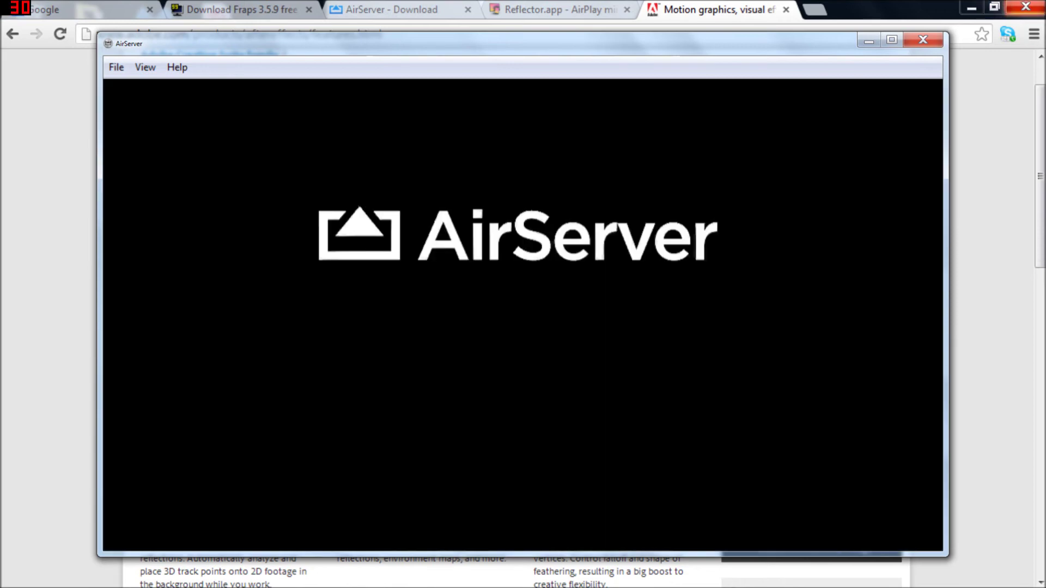
left_click(923, 39)
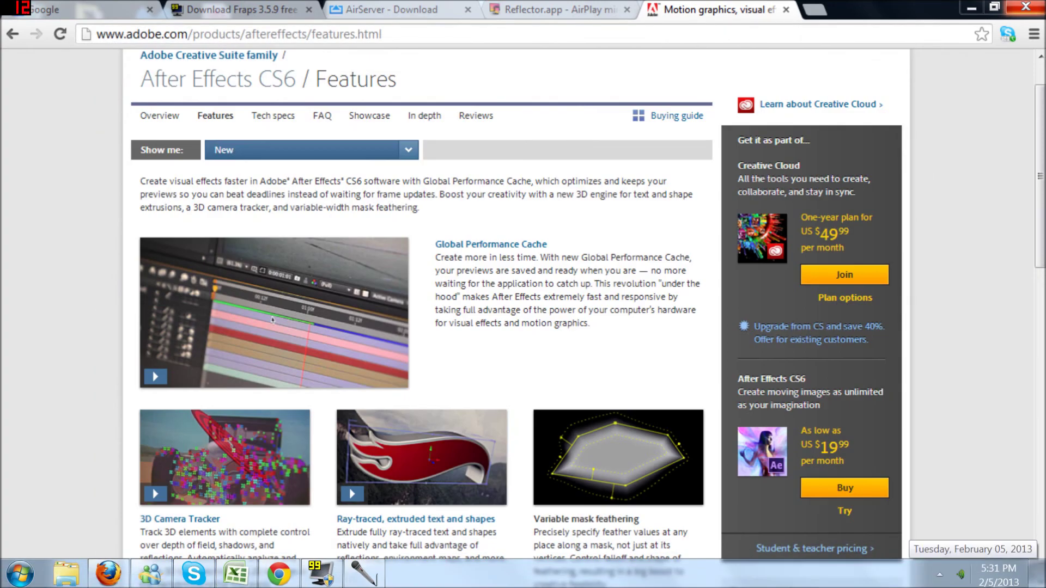
left_click(940, 574)
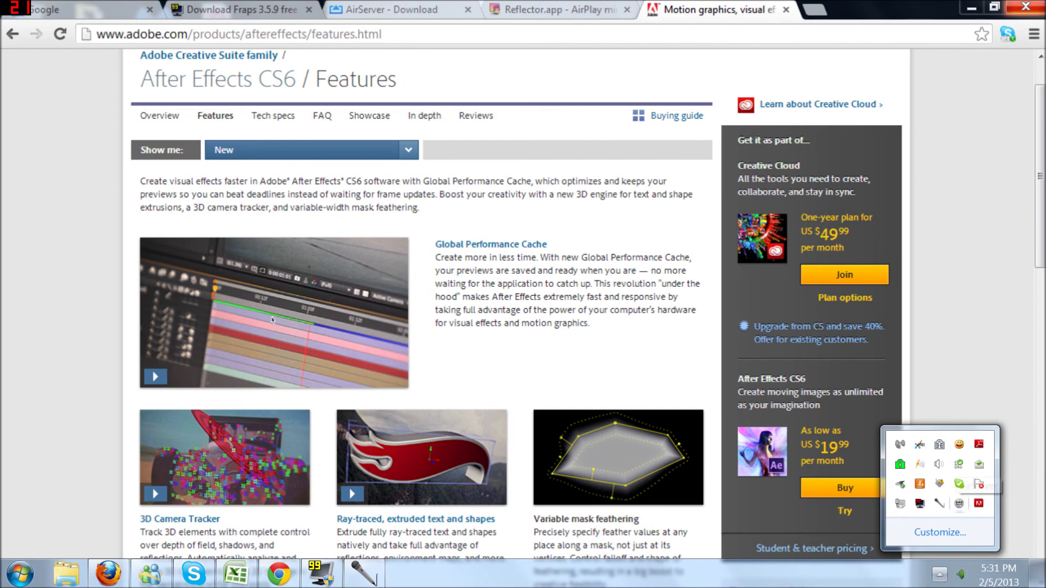
key("Escape")
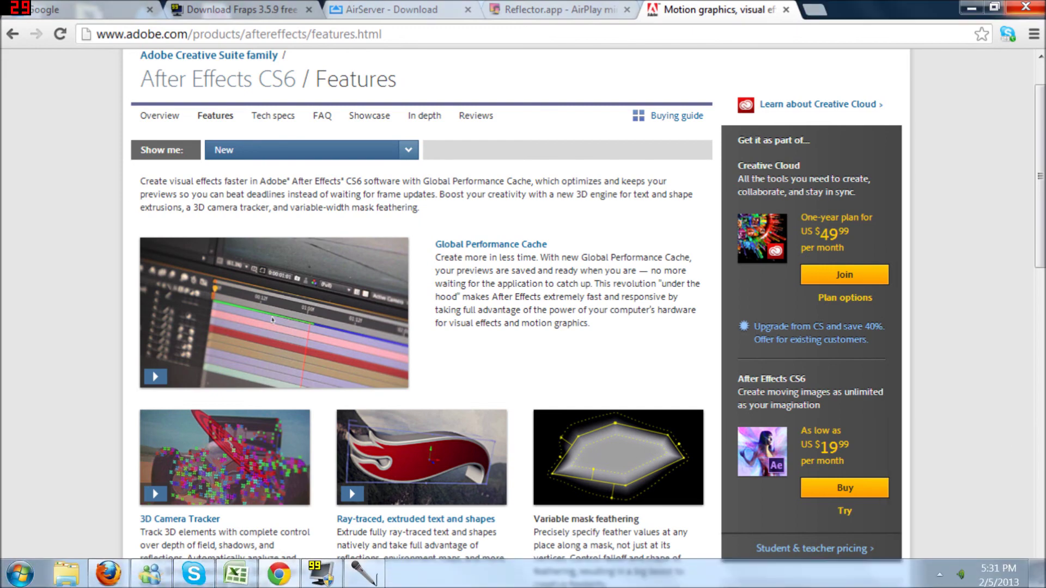